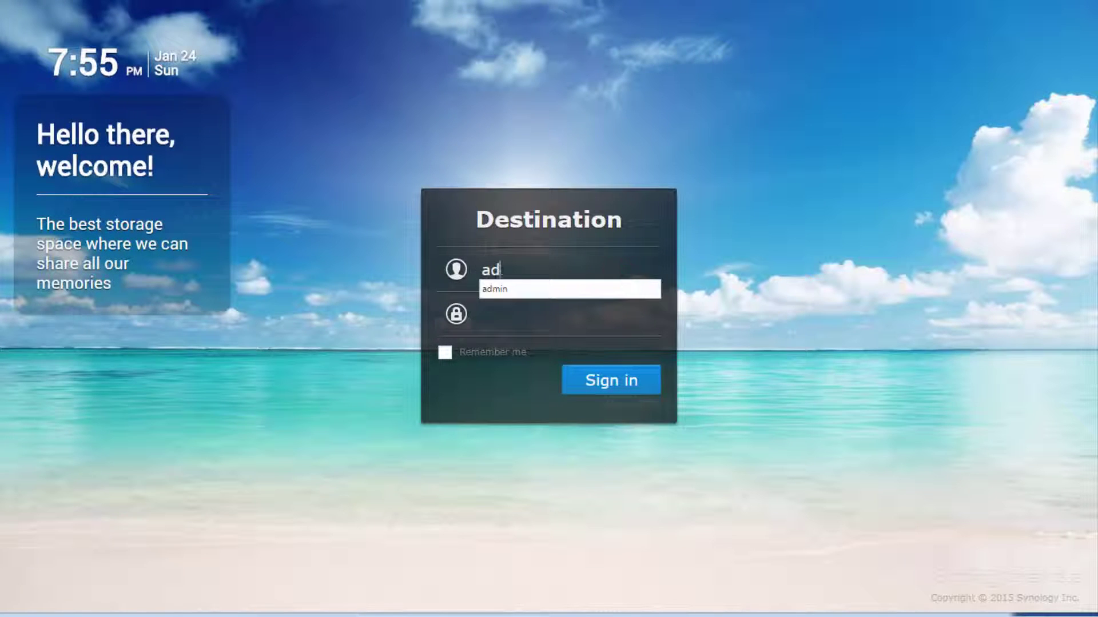
Sign in to the Destination NAS with the account password.
key("Tab")
type("***")
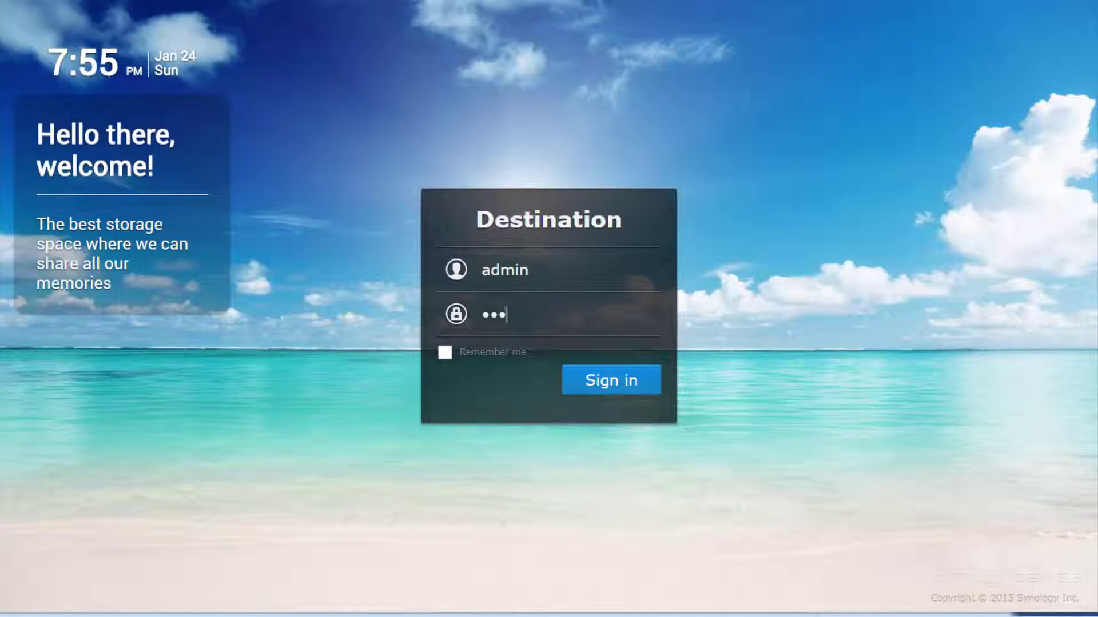
key("Return")
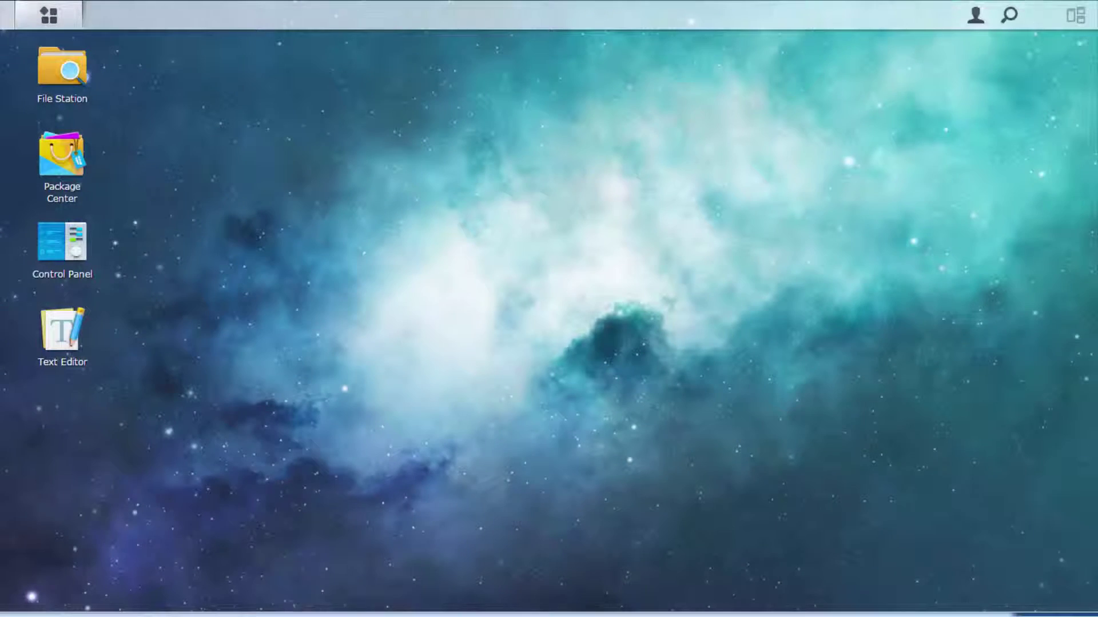
In Backup & Replication services, enable Network Backup Volume Destination and apply it.
left_click(73, 21)
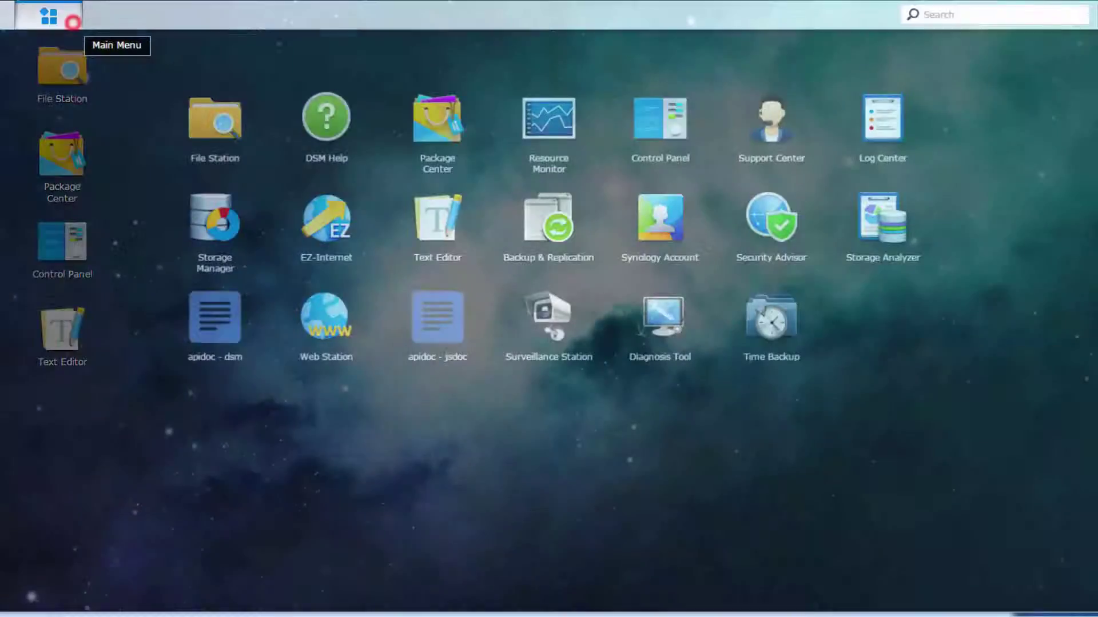
left_click(519, 252)
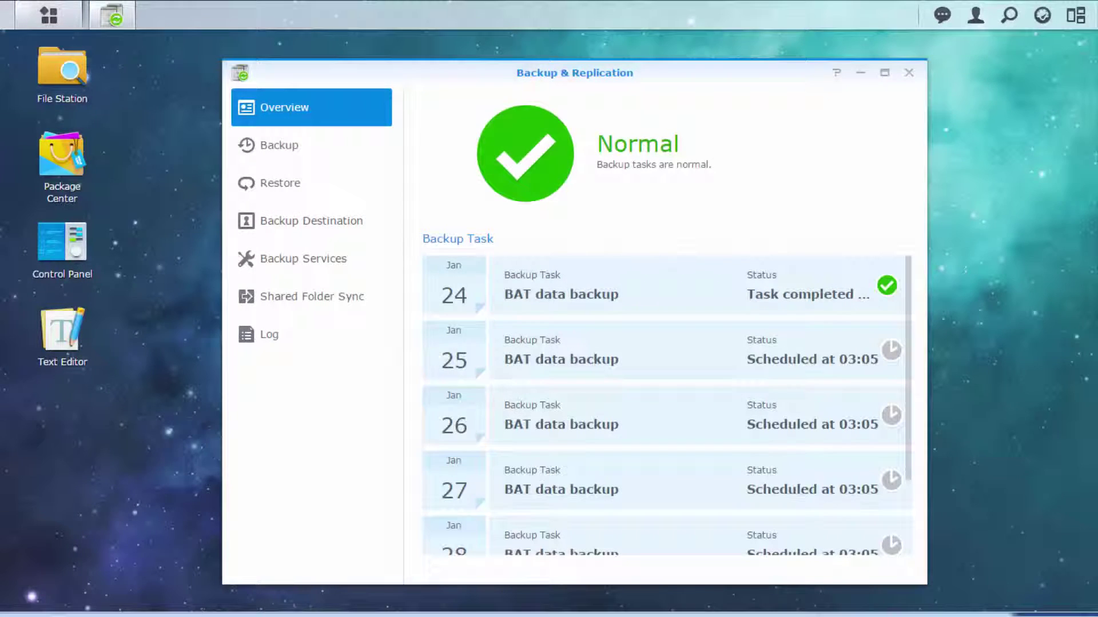
left_click(338, 259)
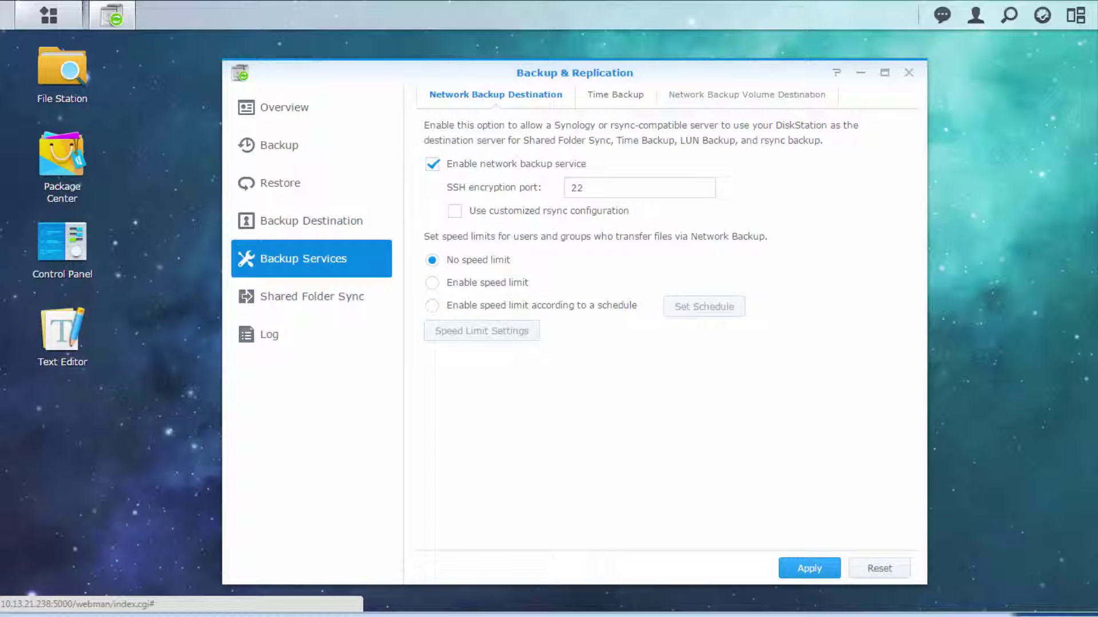
left_click(782, 95)
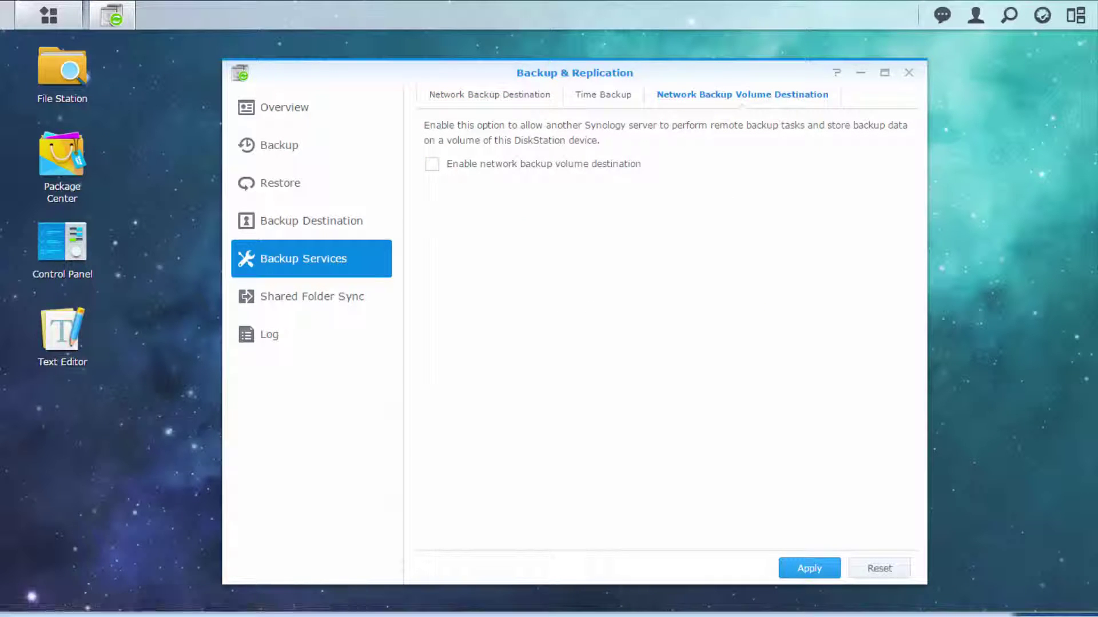
left_click(432, 164)
left_click(781, 569)
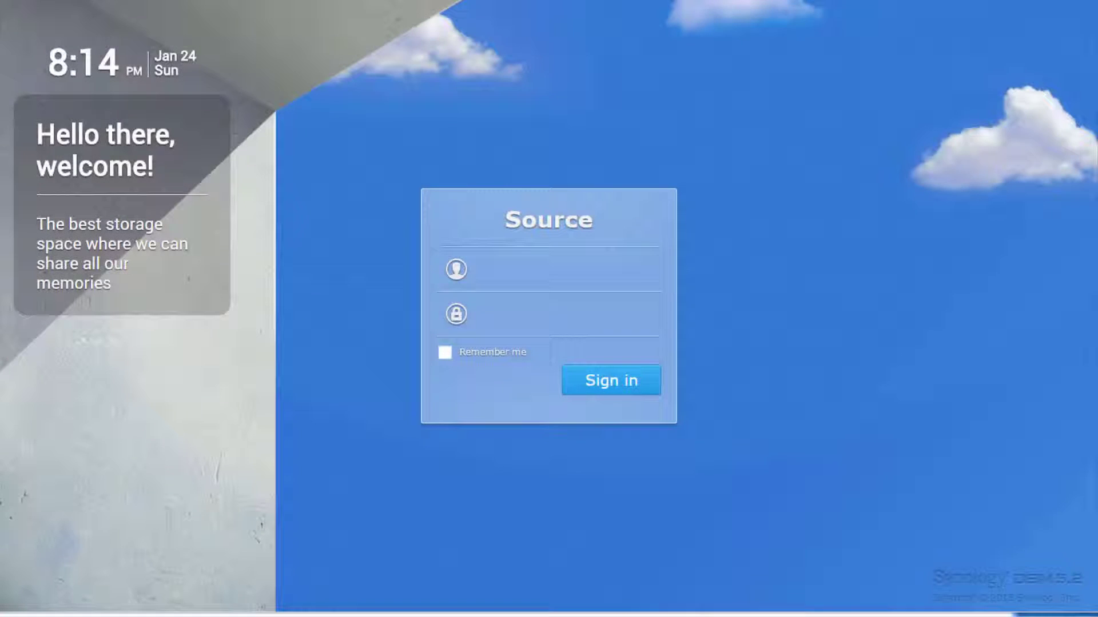
Sign in to the Source NAS as admin.
left_click(633, 269)
type("a")
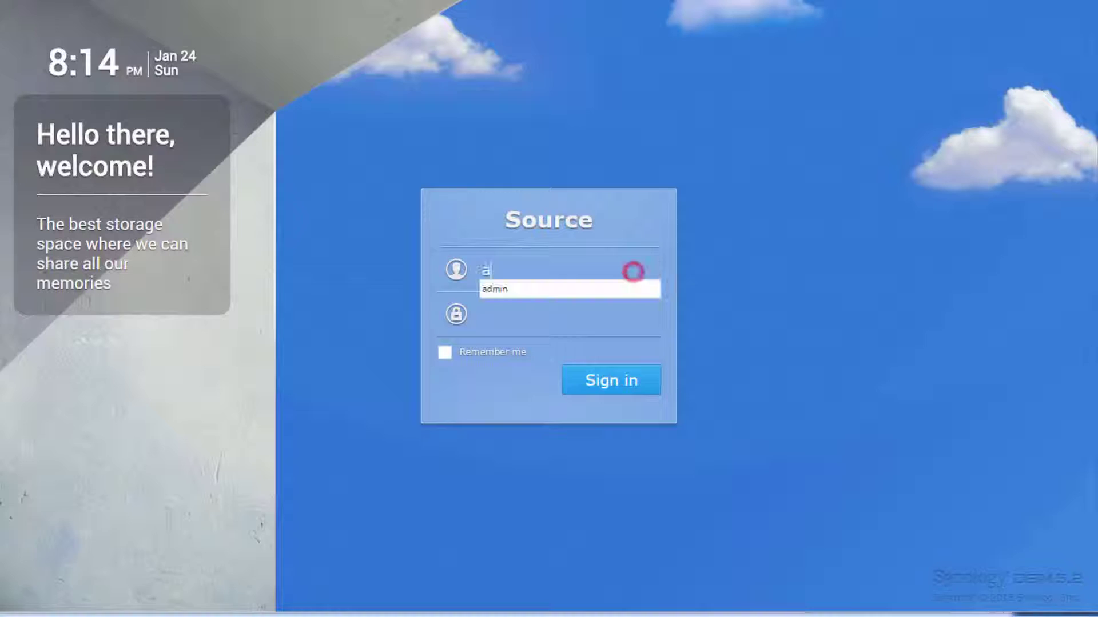
type("dmin")
key("Tab")
key("Return")
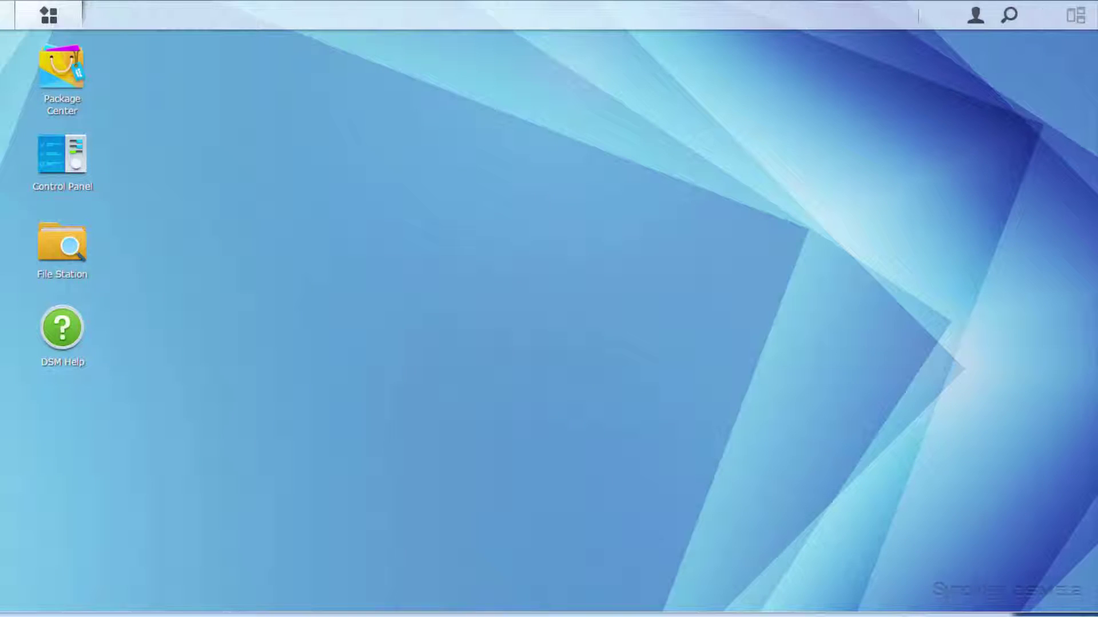
In Backup & Replication, create a new Data backup task from the Backup list.
left_click(59, 12)
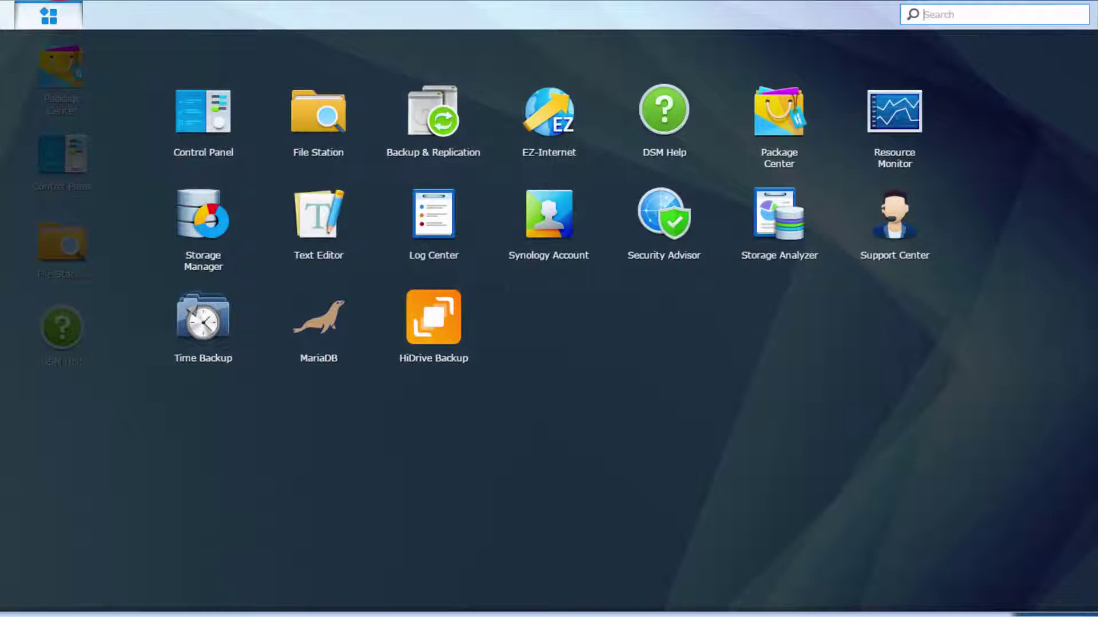
left_click(409, 125)
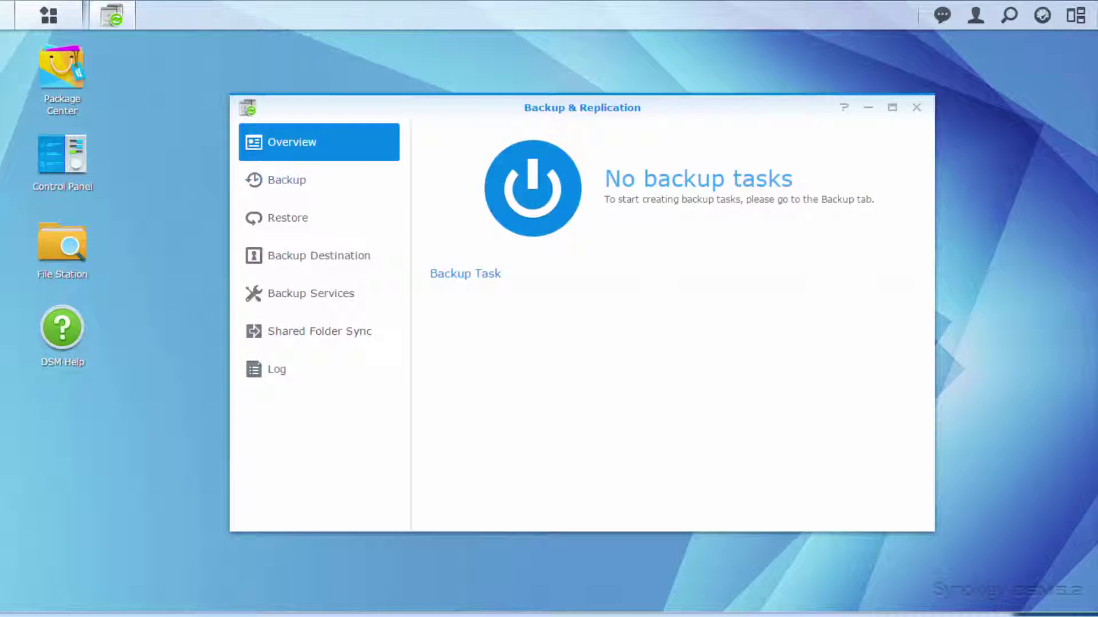
left_click(372, 175)
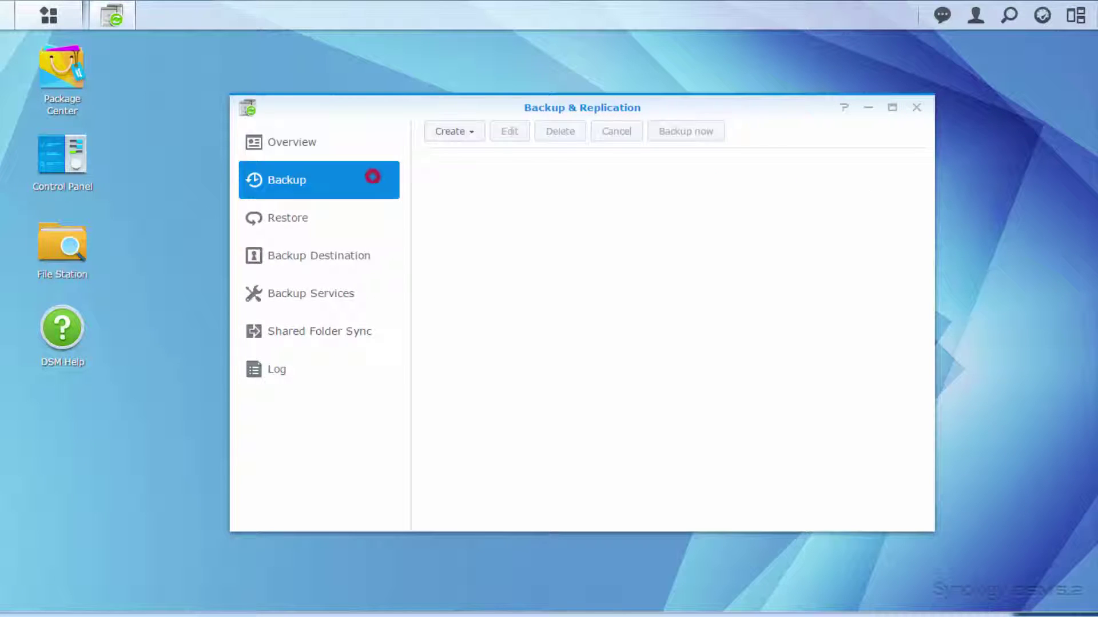
left_click(467, 132)
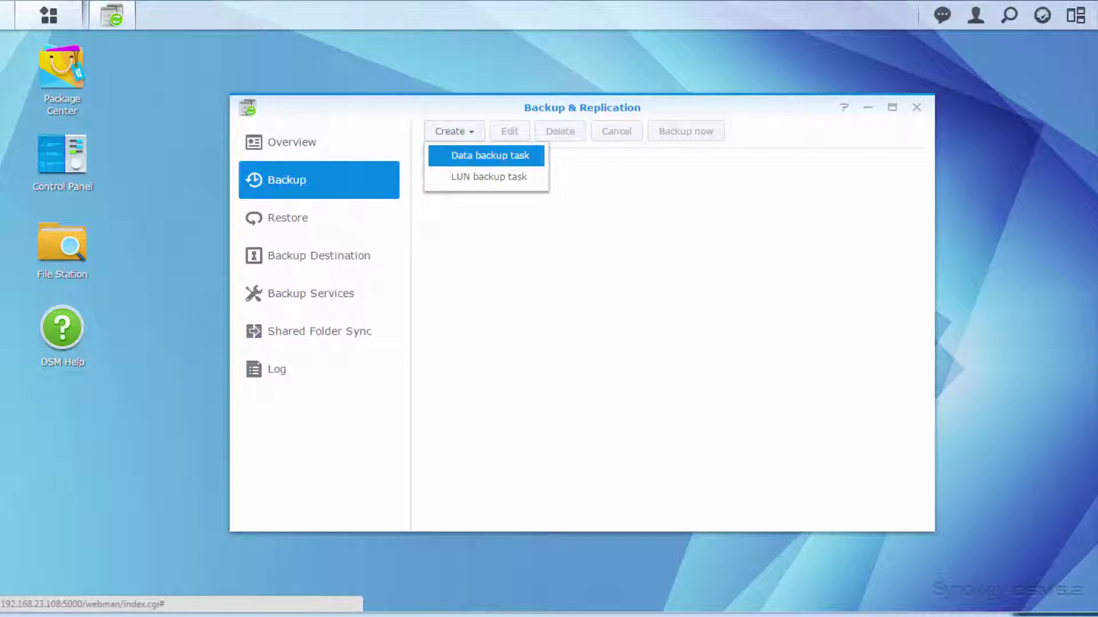
left_click(473, 159)
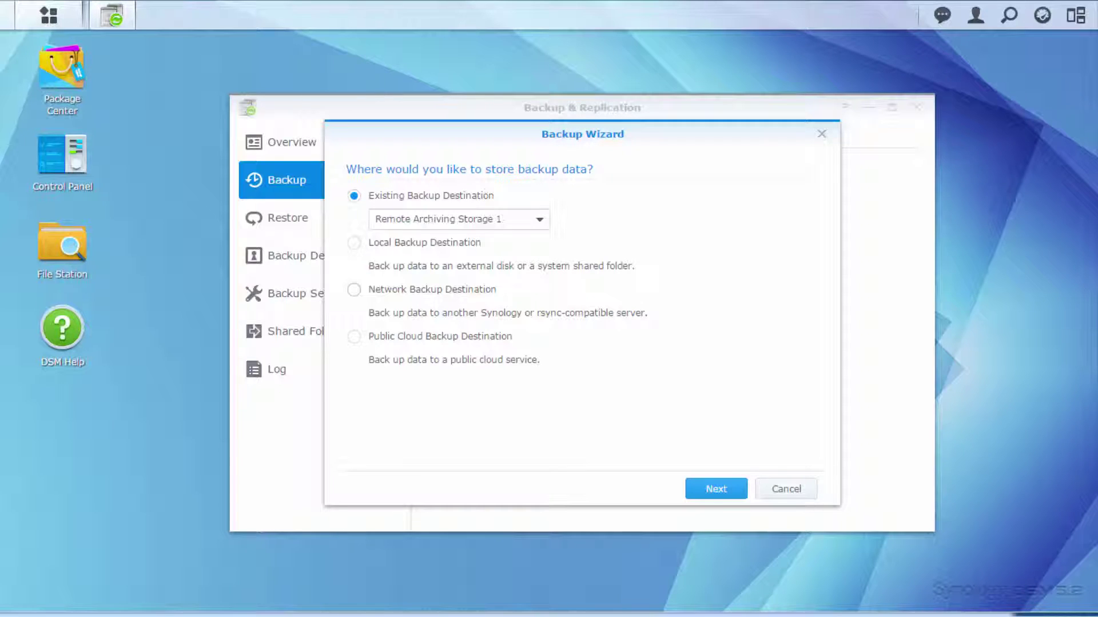
Target network backup destination server 10.13.21.238, signing in as admin.
left_click(354, 289)
left_click(716, 488)
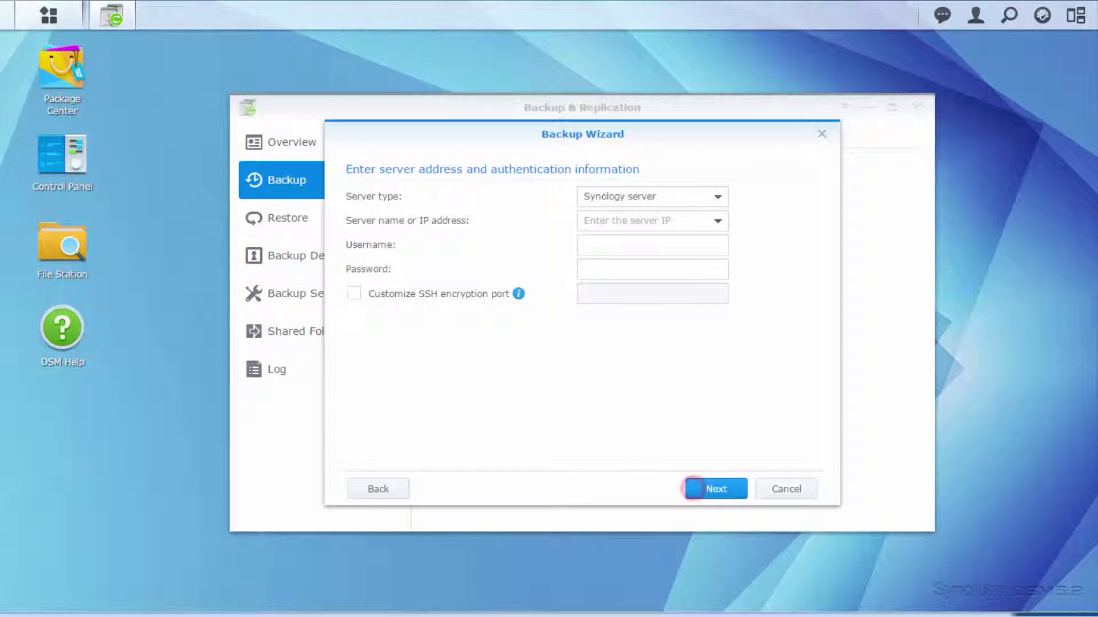
left_click(619, 221)
type("10.13.21.238")
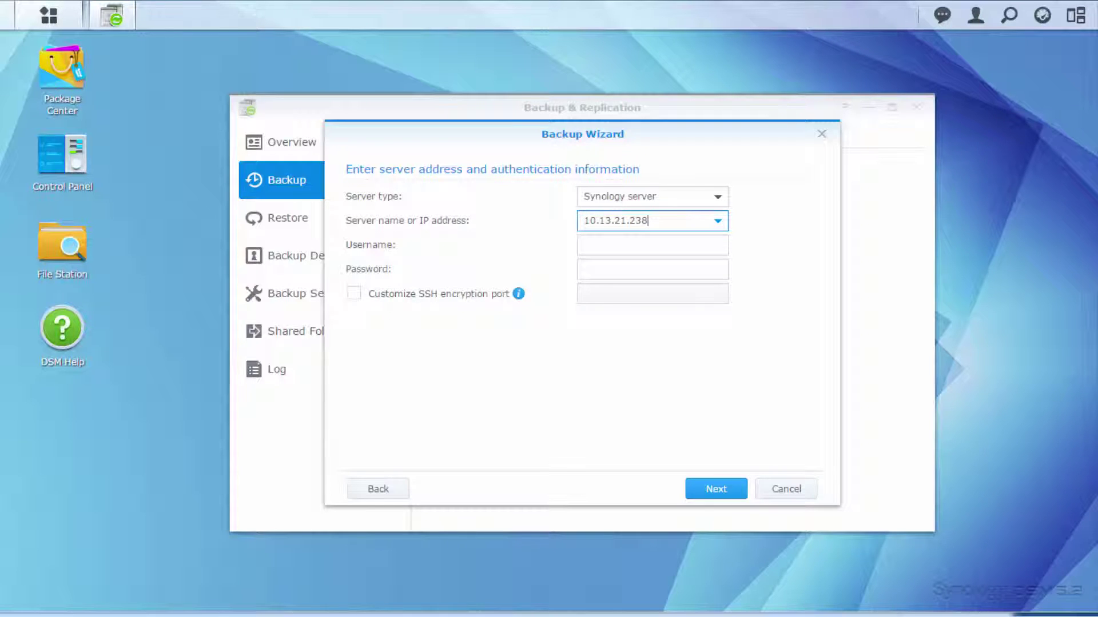
key("Tab")
type("admin")
key("Tab")
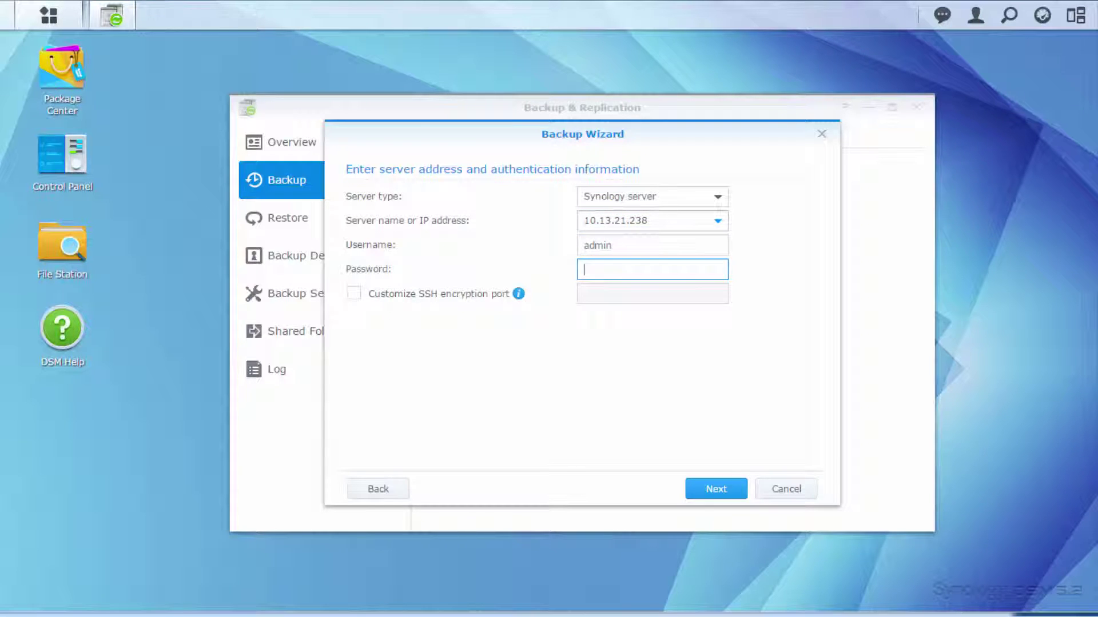
type("***")
left_click(716, 489)
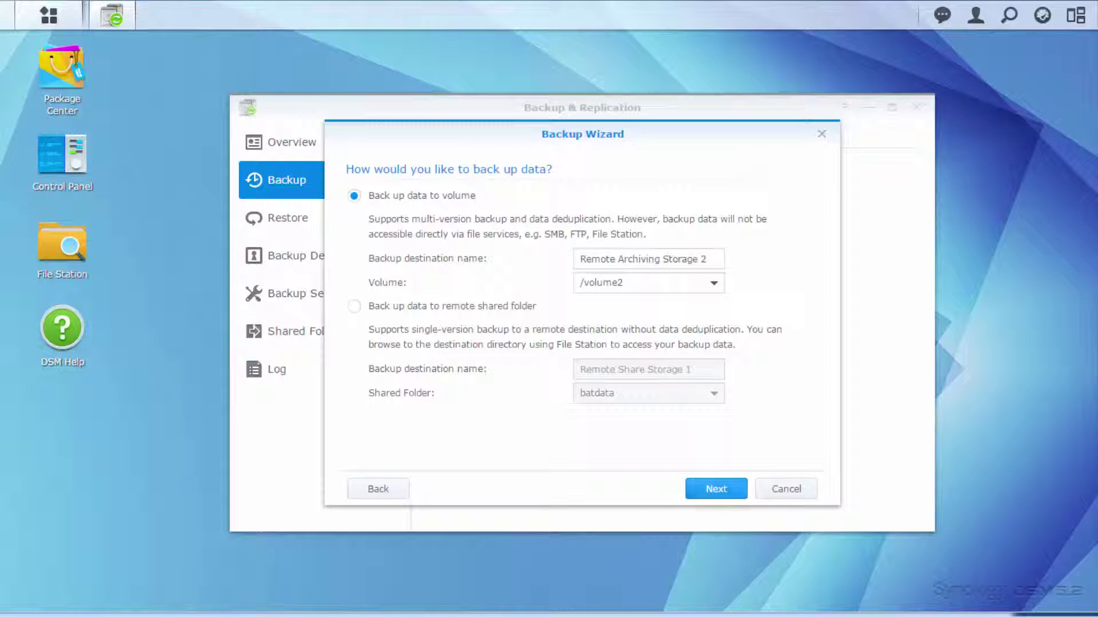
Choose multi-version volume backup of the Backup Demo folder, scheduled to run daily.
left_click(355, 195)
left_click(715, 489)
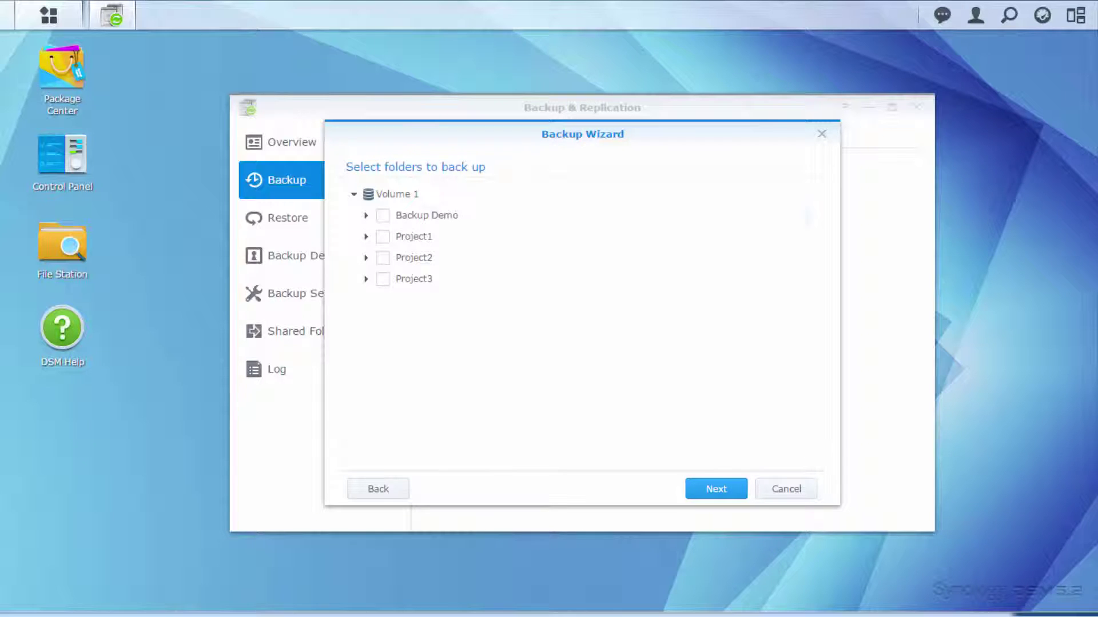
left_click(383, 216)
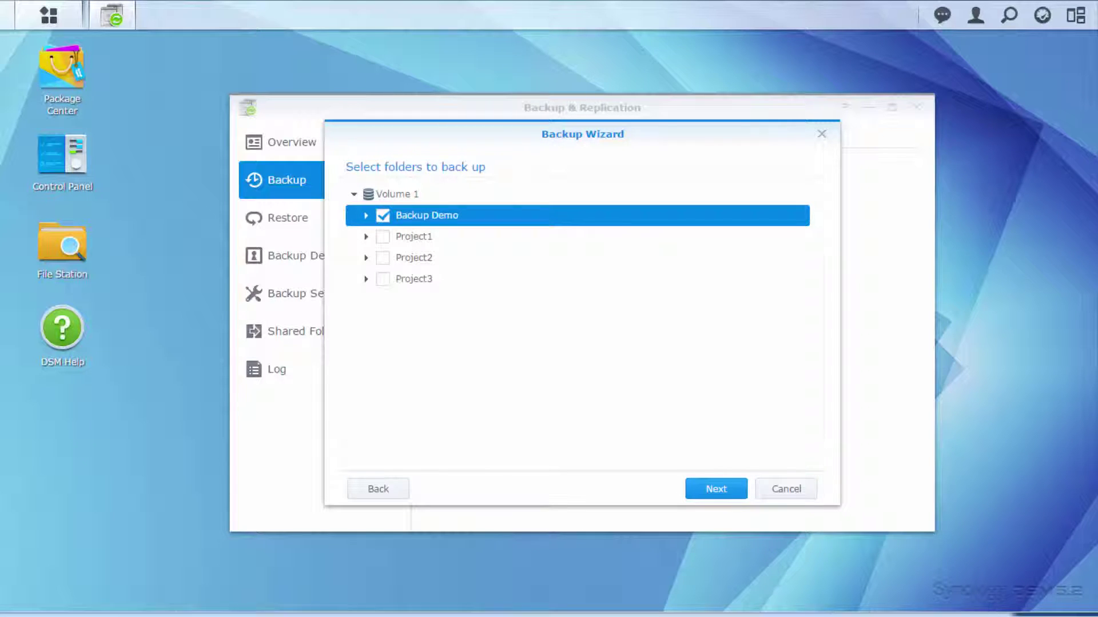
left_click(715, 489)
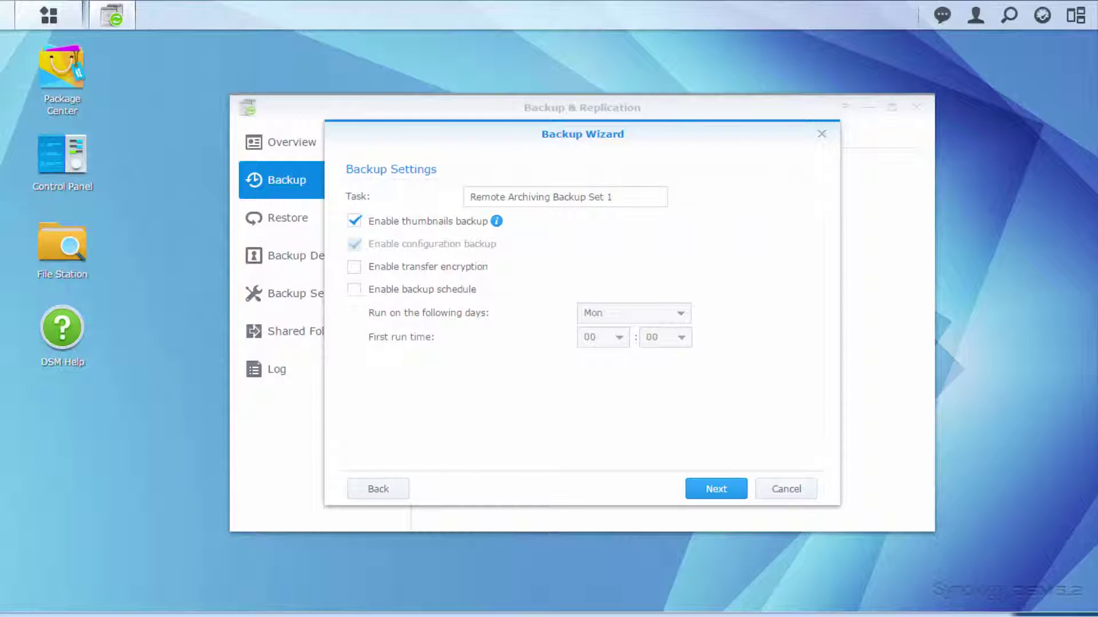
left_click(354, 290)
left_click(612, 314)
left_click(615, 338)
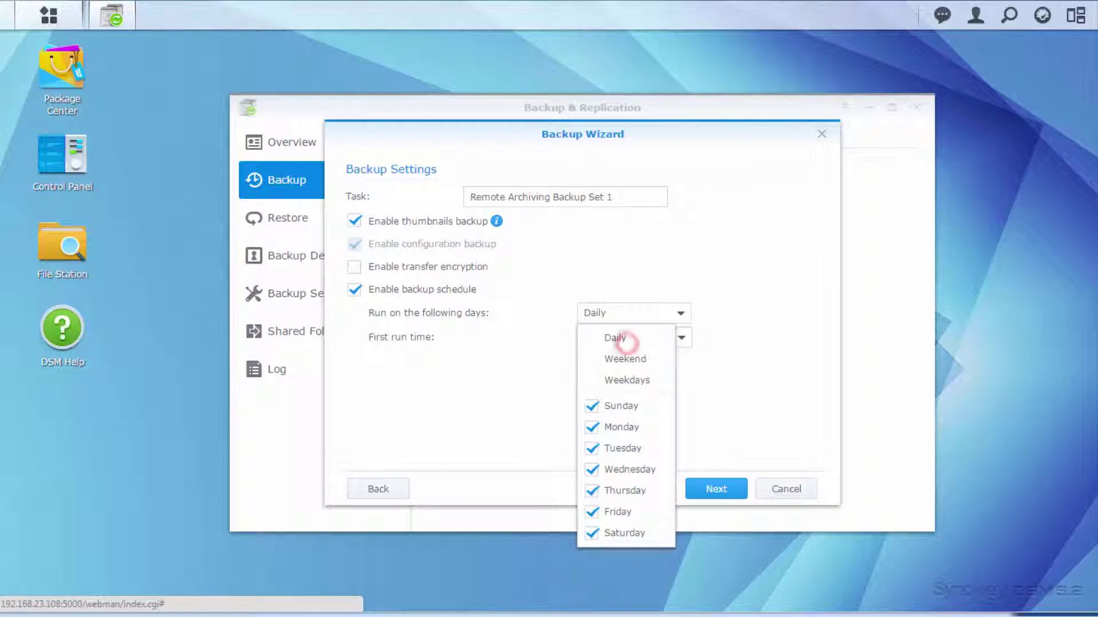
Enable rotation from the earliest versions, keep 100 versions, and apply the task.
left_click(716, 488)
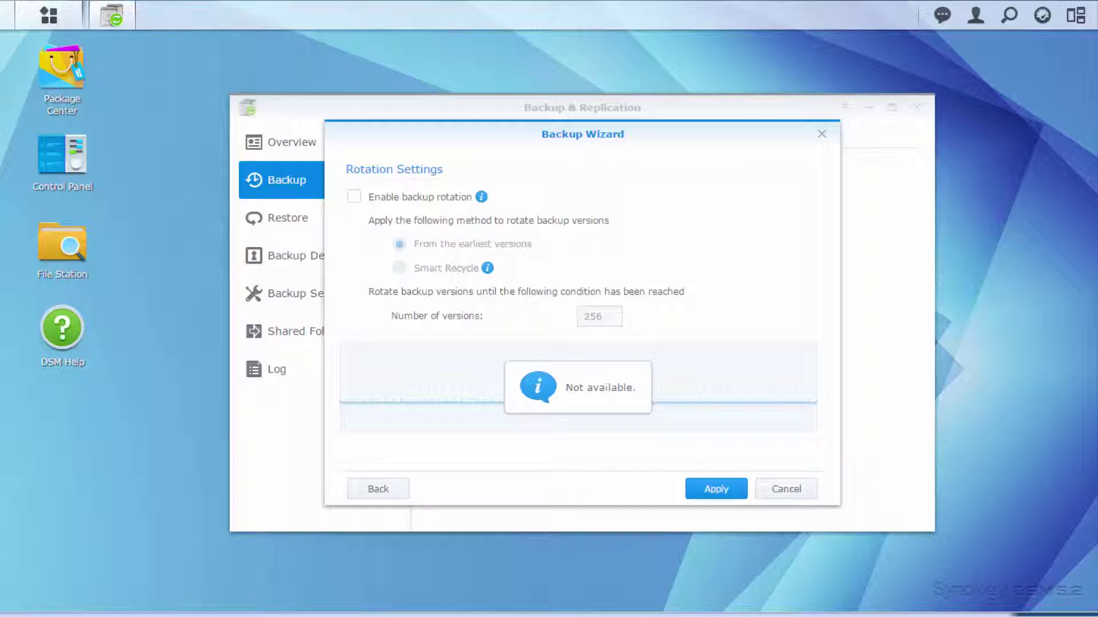
left_click(354, 196)
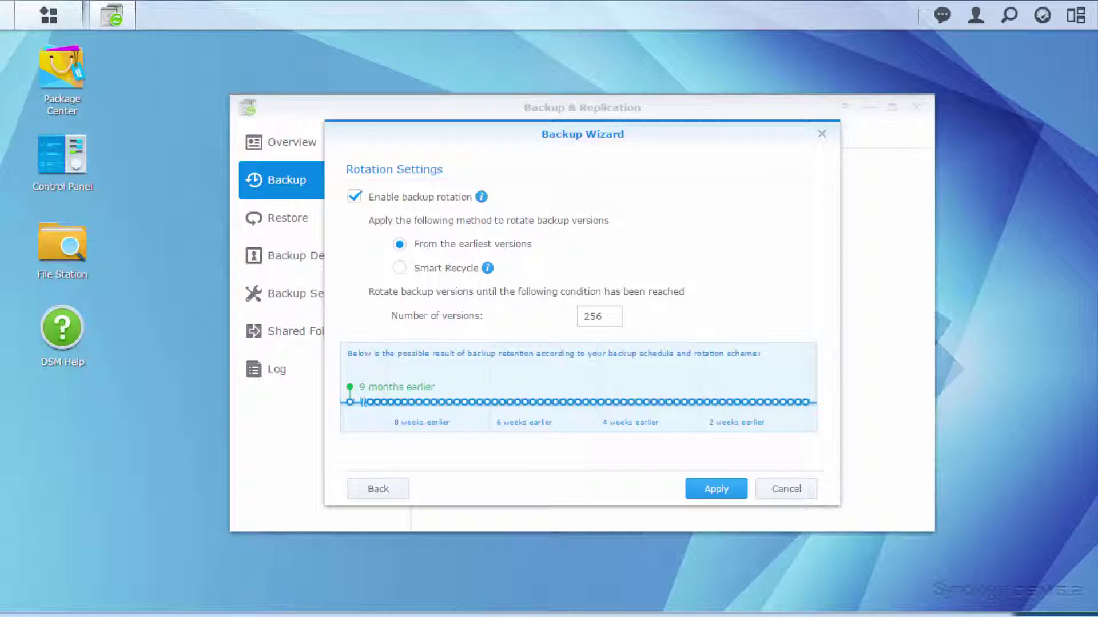
double_click(601, 318)
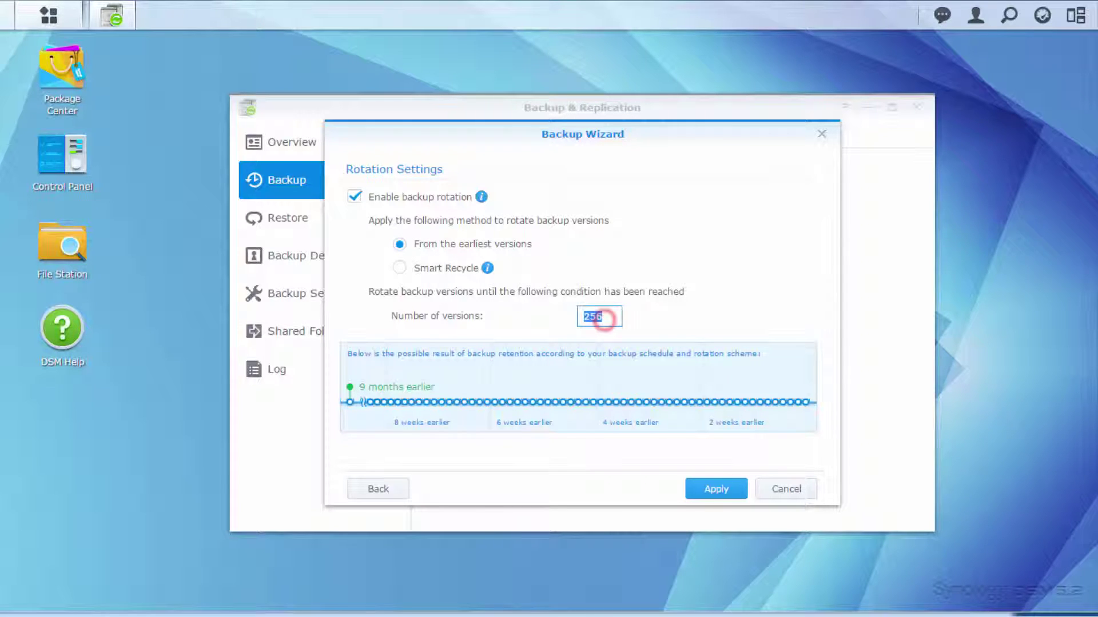
type("100")
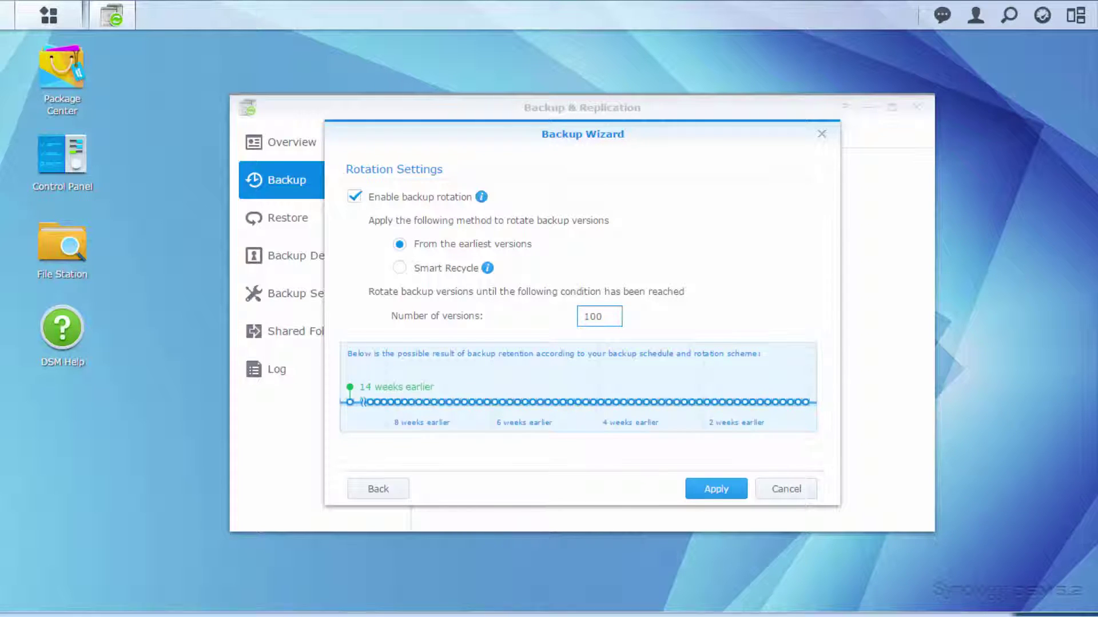
left_click(686, 488)
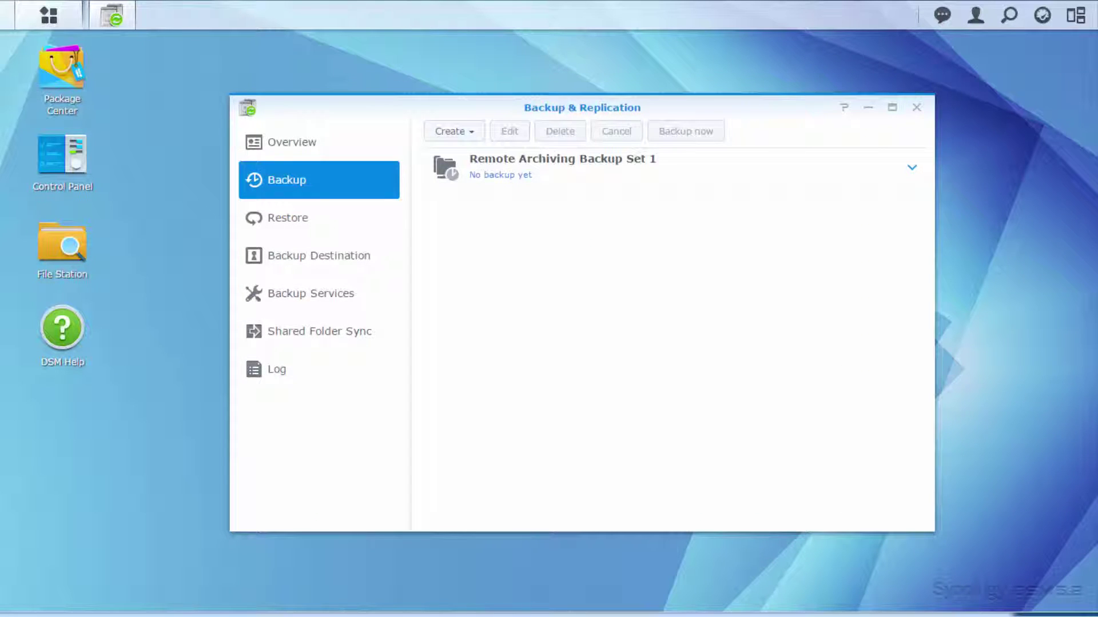
Run Remote Archiving Backup Set 1 immediately with Backup now.
left_click(642, 179)
left_click(673, 132)
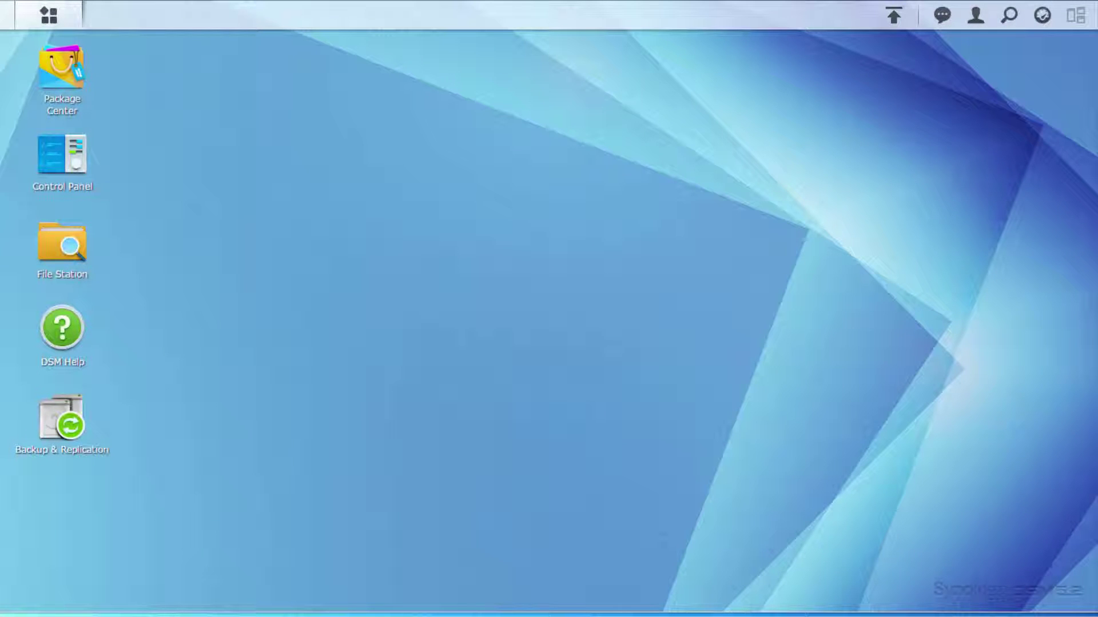
Under Restore, select Remote Archiving Backup Set 1 and choose Restore from Data.
left_click(69, 431)
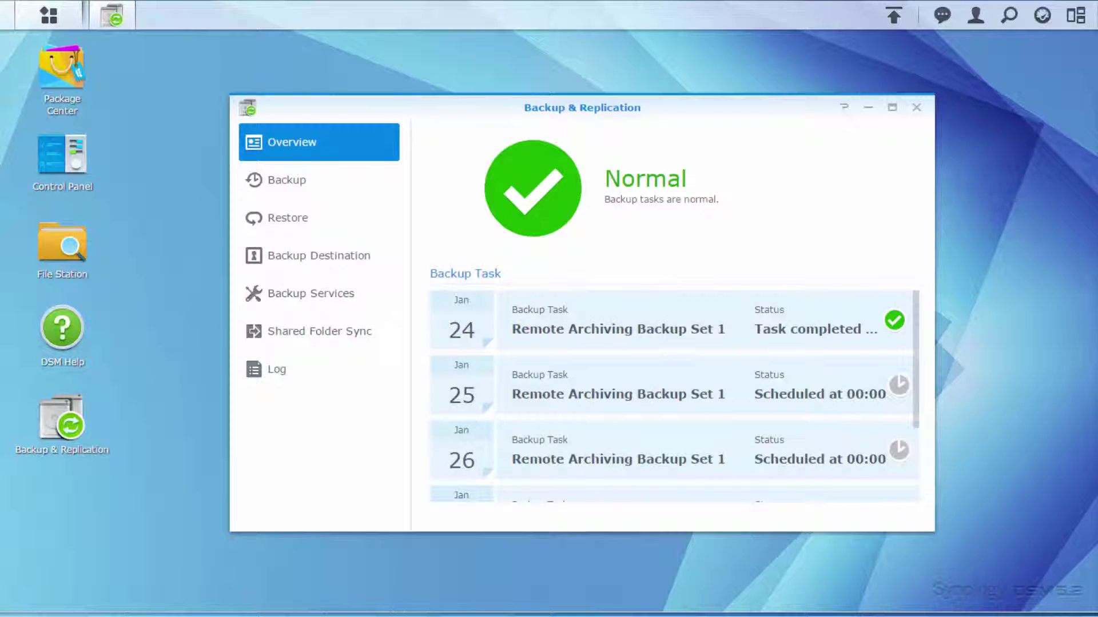
left_click(296, 219)
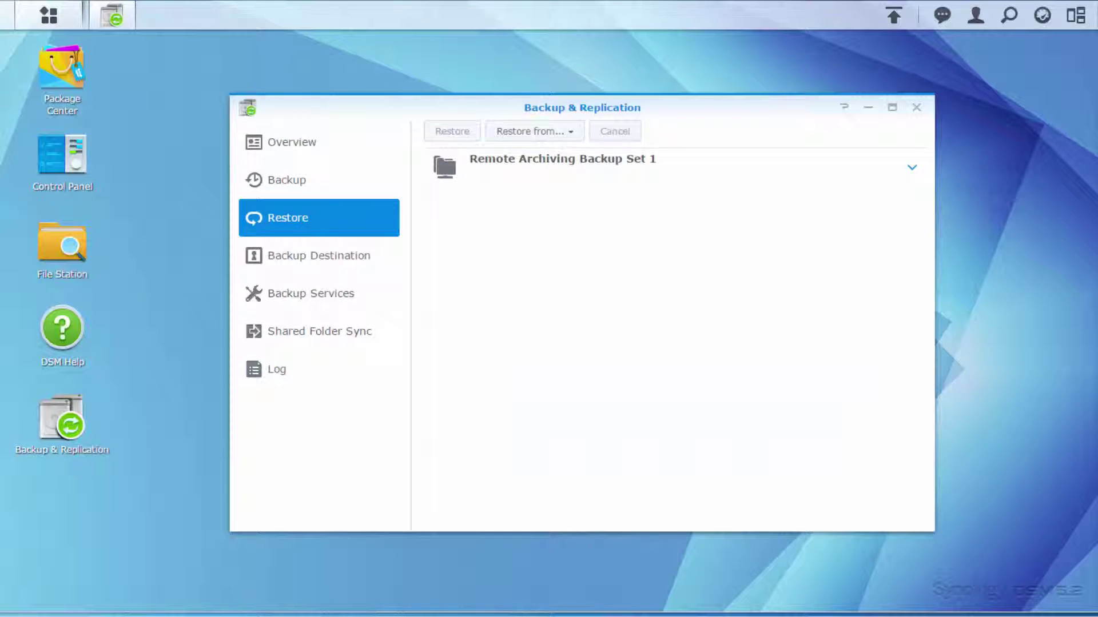
left_click(563, 174)
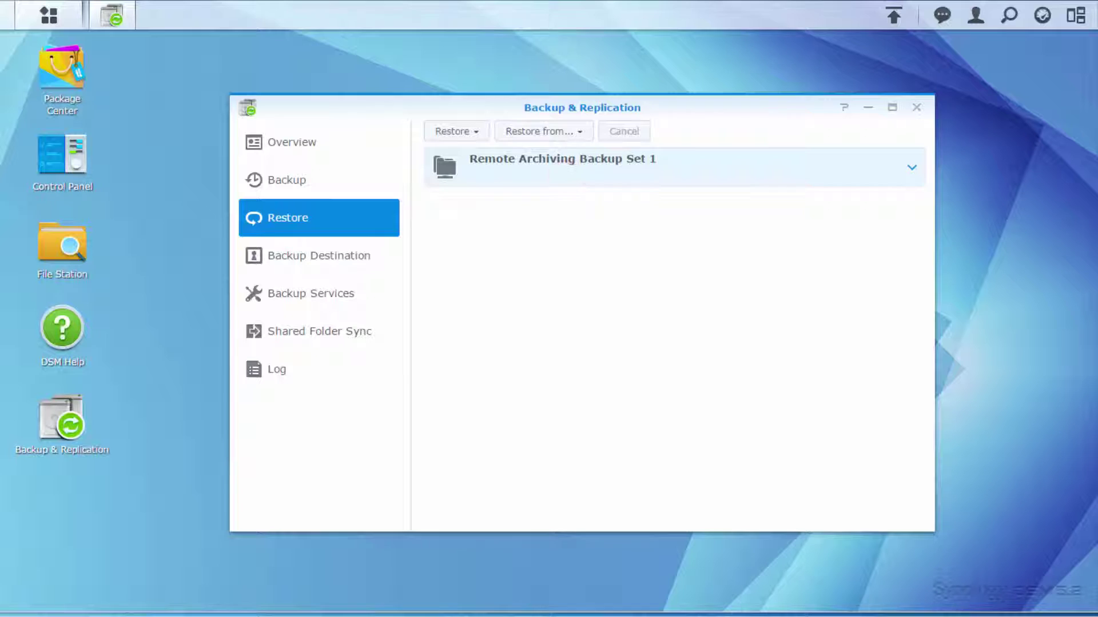
left_click(581, 131)
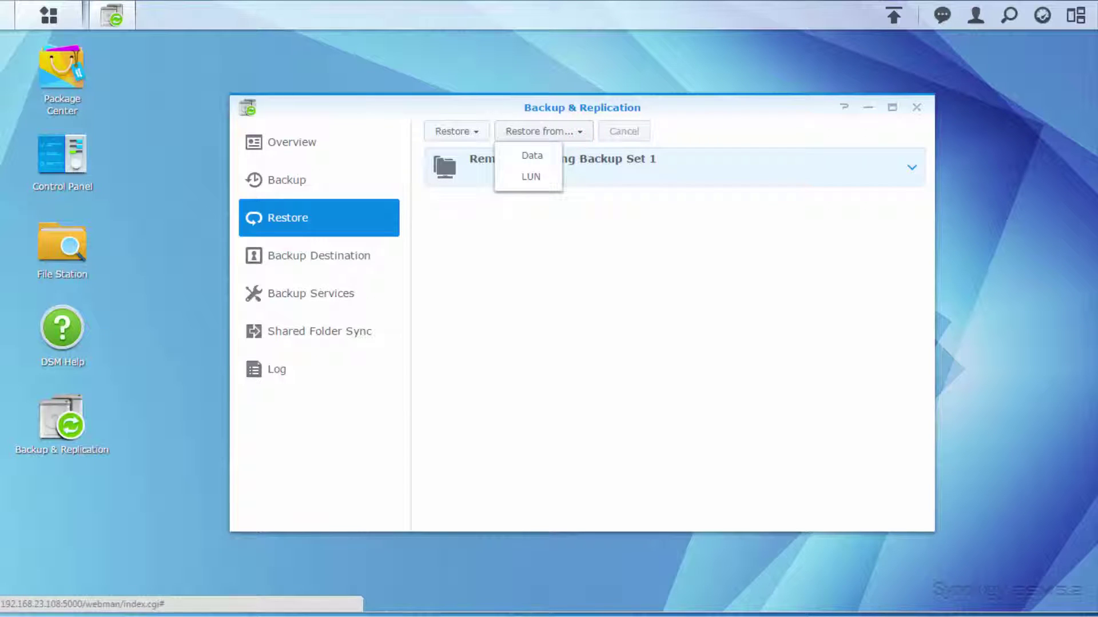
left_click(532, 155)
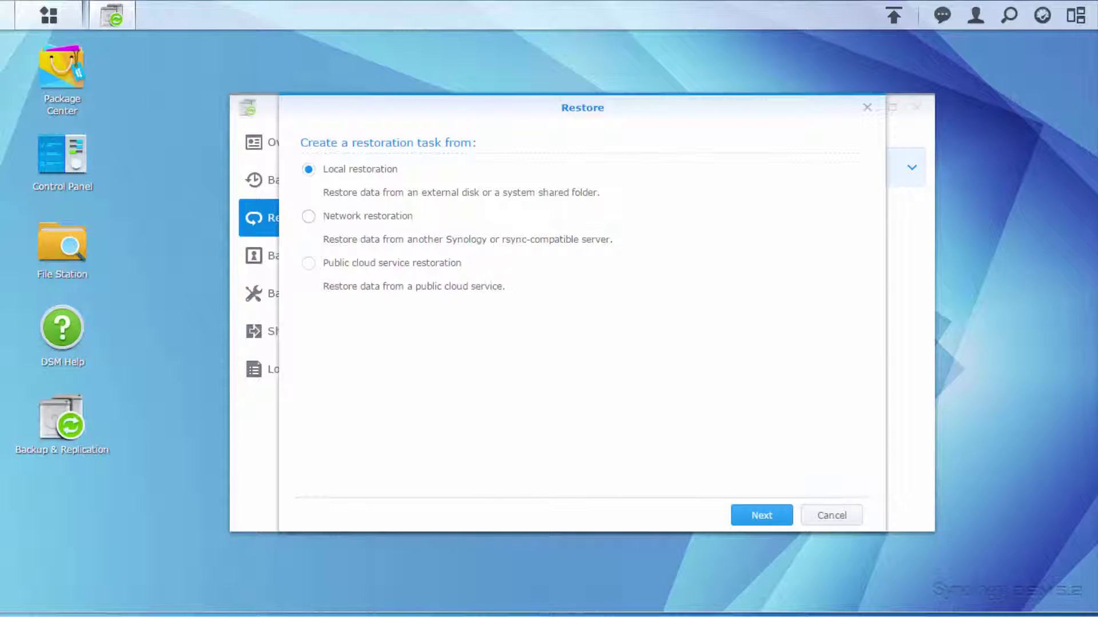
Choose network restoration from 10.13.21.238 as admin, keeping the /volume2 task and skipping system configuration.
left_click(308, 216)
left_click(761, 515)
left_click(602, 195)
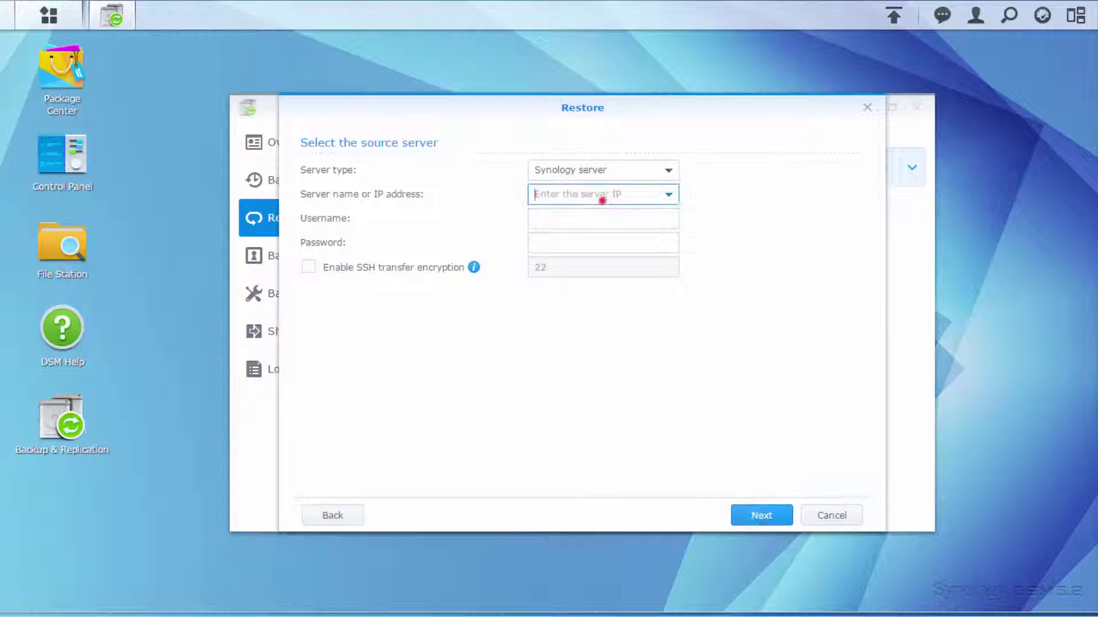
type("10.13.21.238")
key("Tab")
type("admin")
key("Tab")
type("•••")
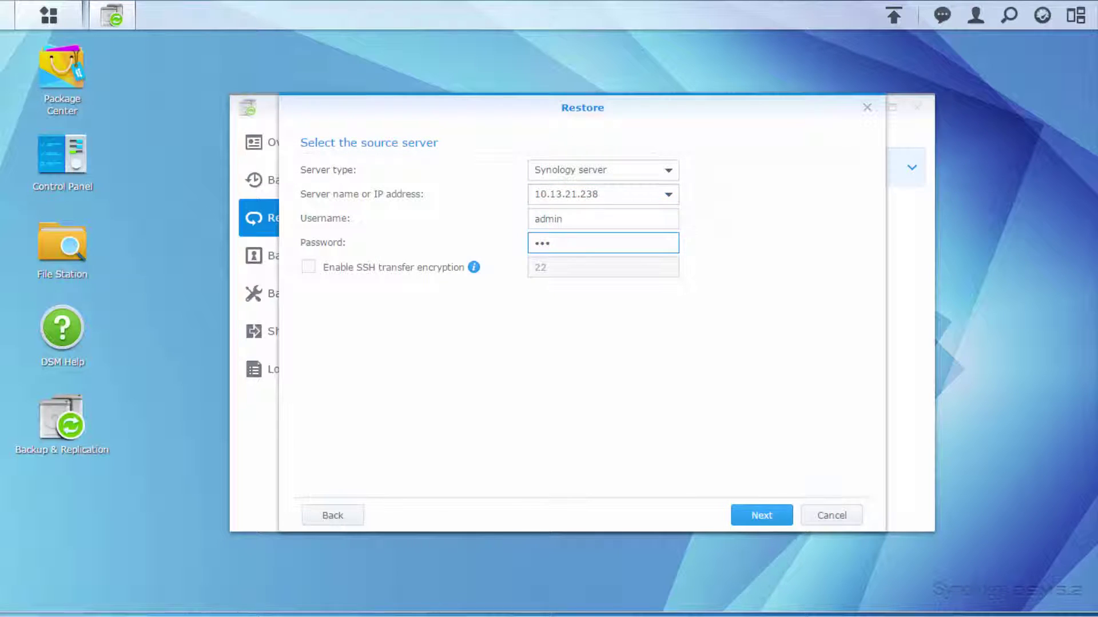
left_click(738, 511)
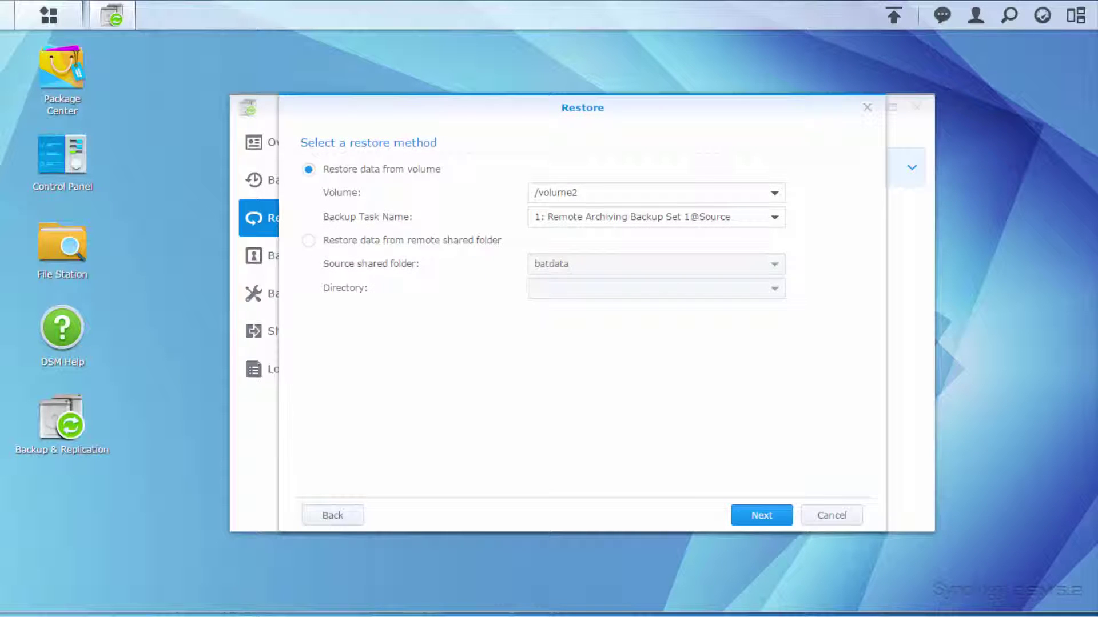
left_click(739, 509)
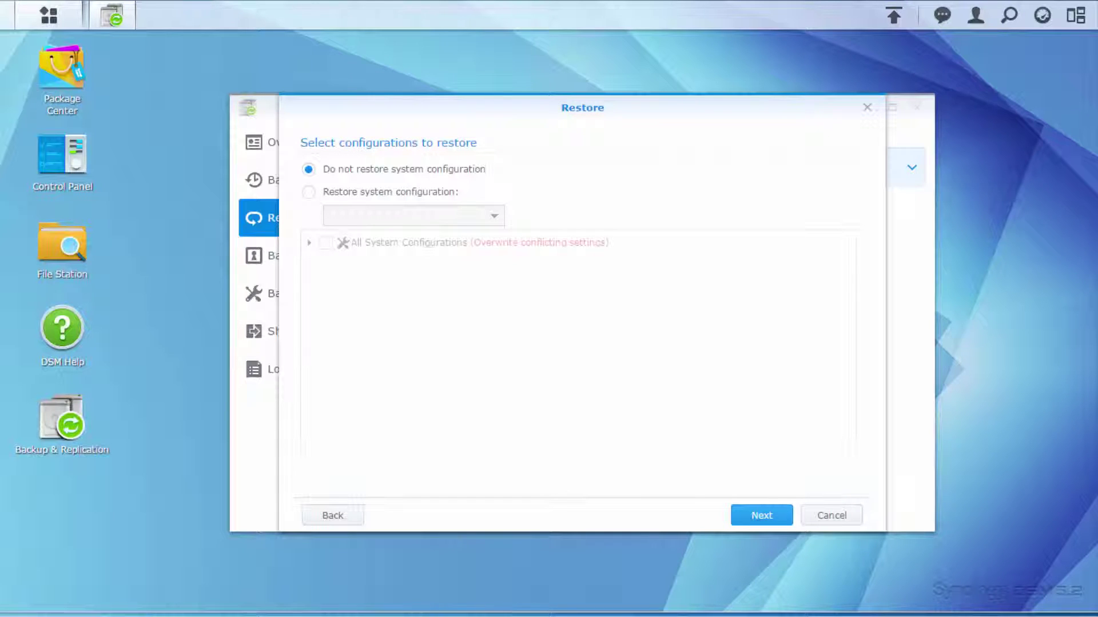
left_click(740, 510)
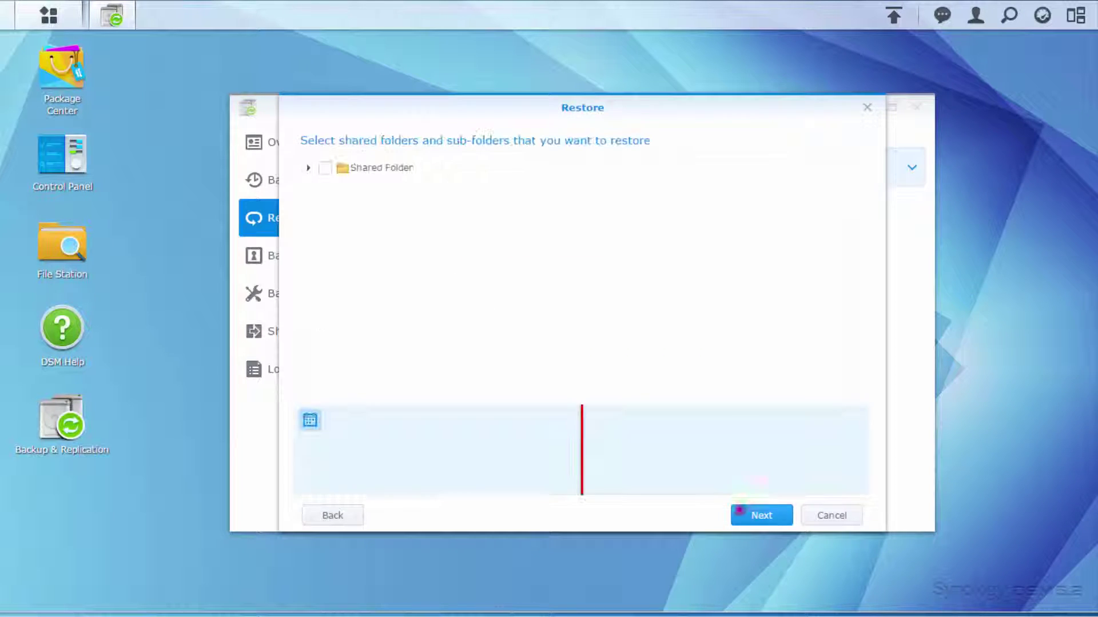
Pick version 20:17:52 on 2016-01-24, tick Backup Demo, and apply the restore.
left_click(739, 509)
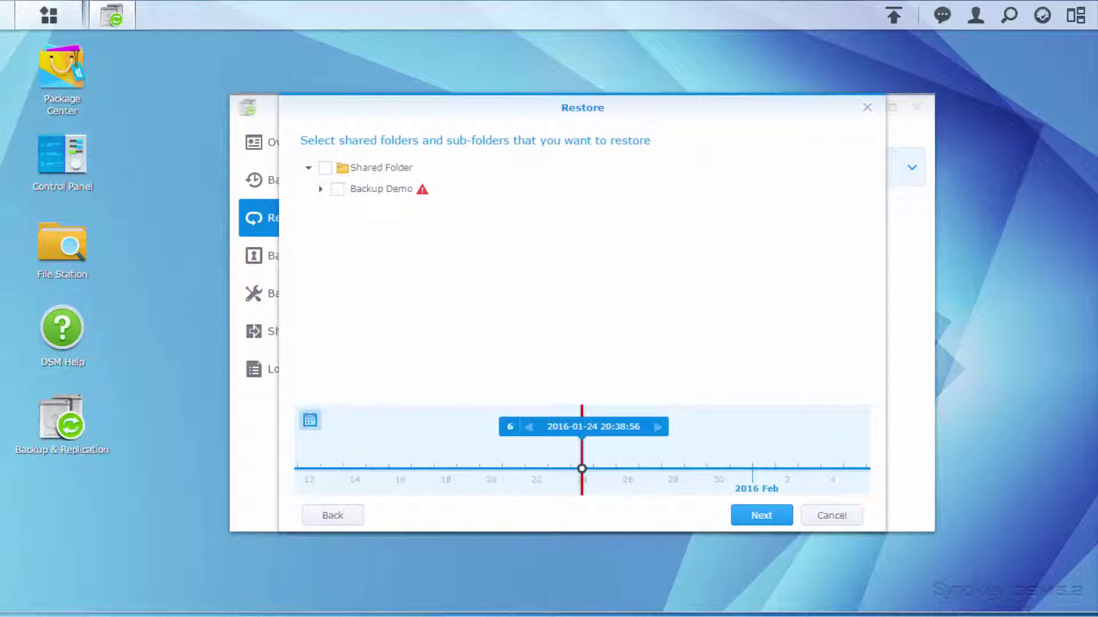
left_click(509, 424)
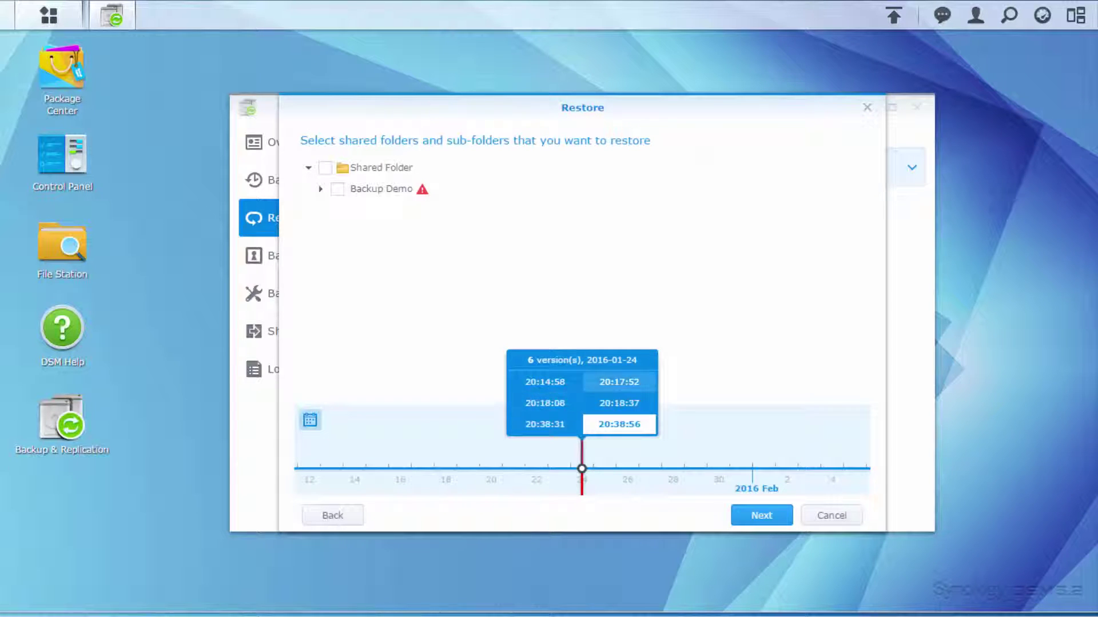
left_click(601, 388)
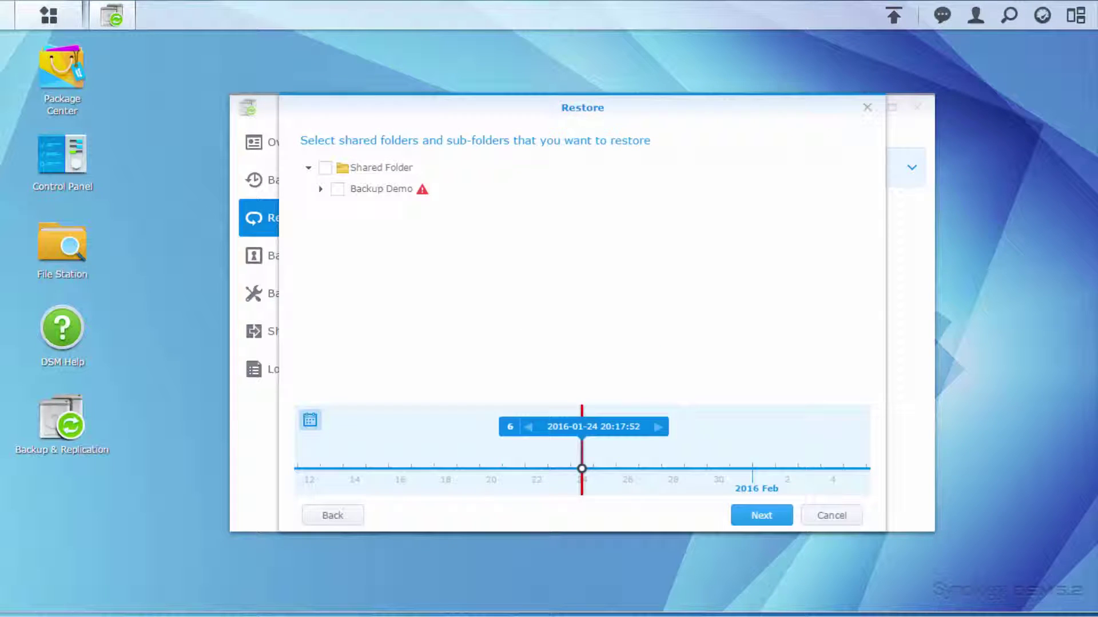
left_click(337, 189)
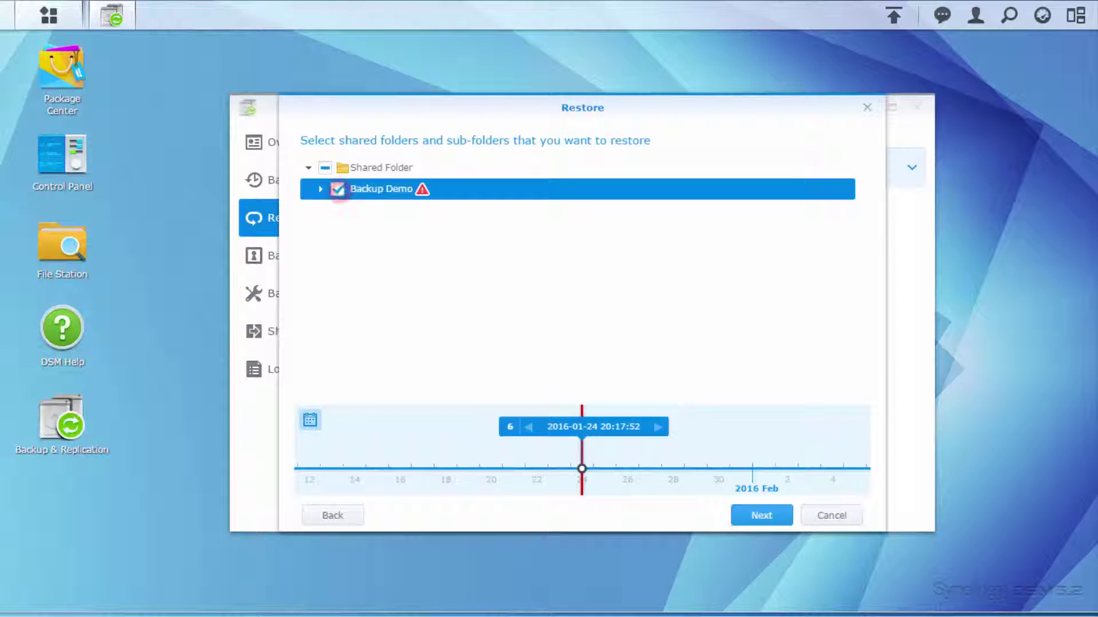
left_click(773, 512)
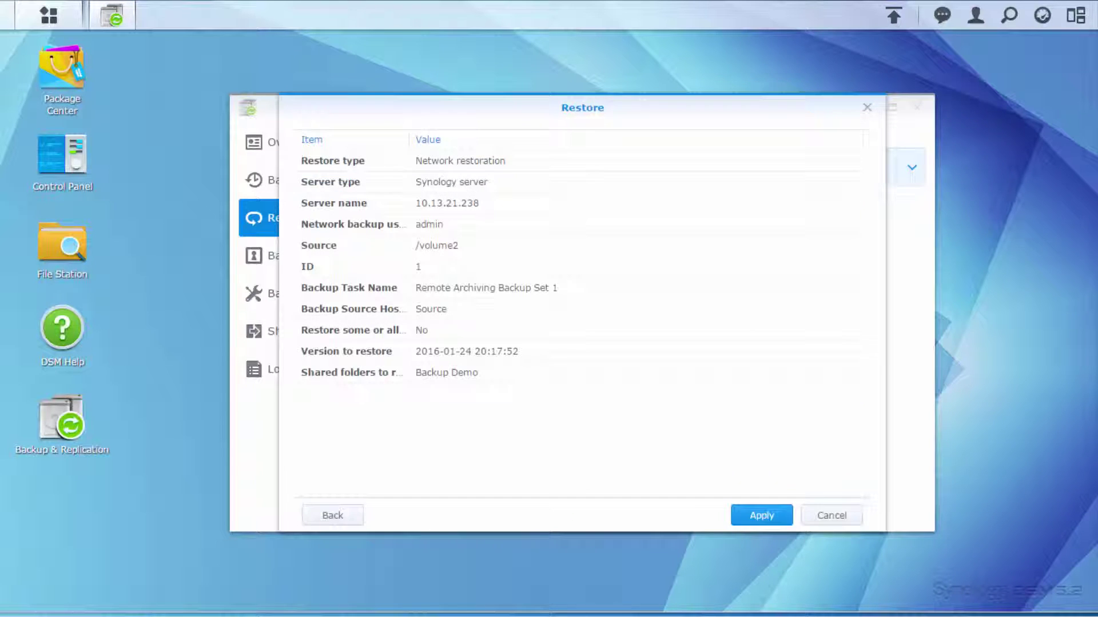
left_click(767, 513)
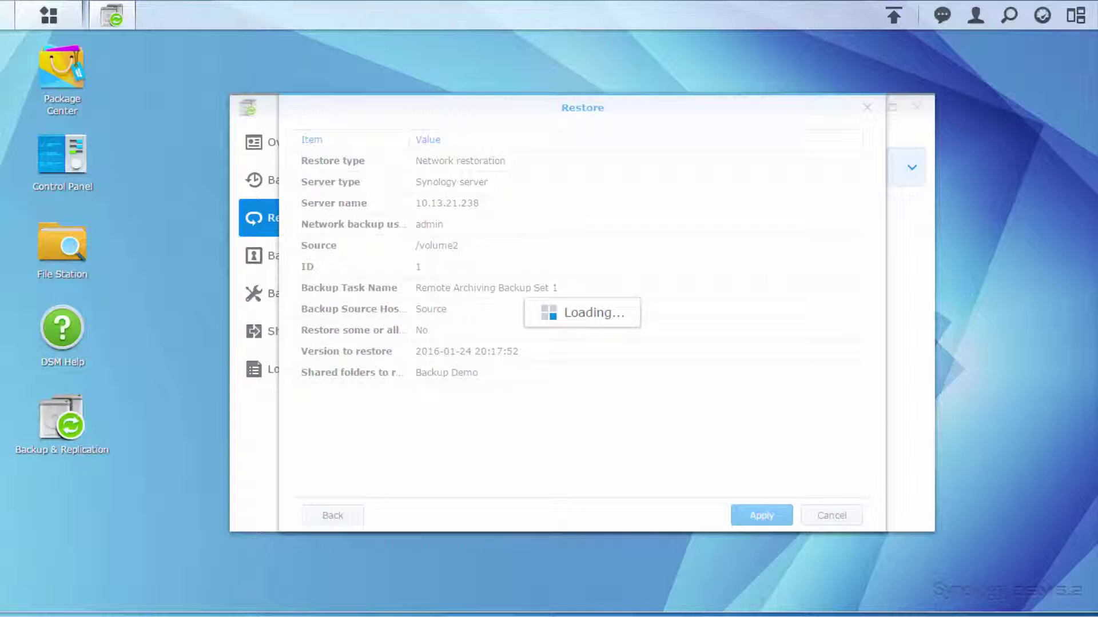